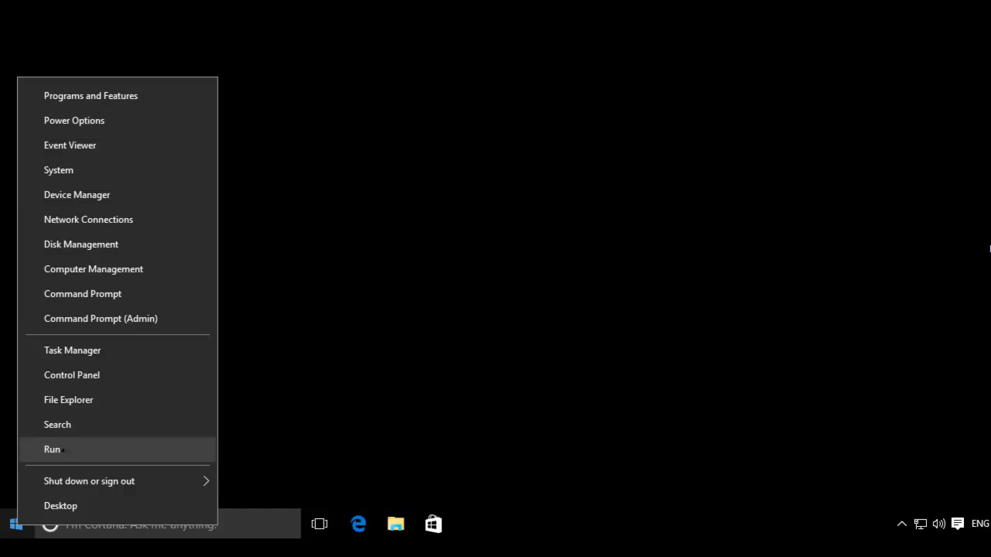
# Run %appdata% to reach the Roaming folder and open Avaya, one-X Agent, 2.5 inside it
pyautogui.click(60, 449)
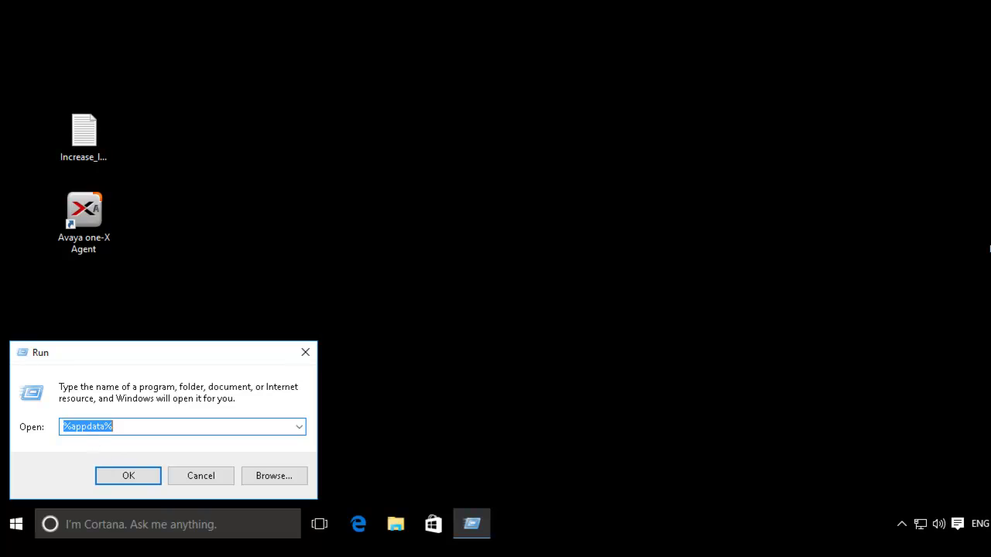
pyautogui.click(127, 476)
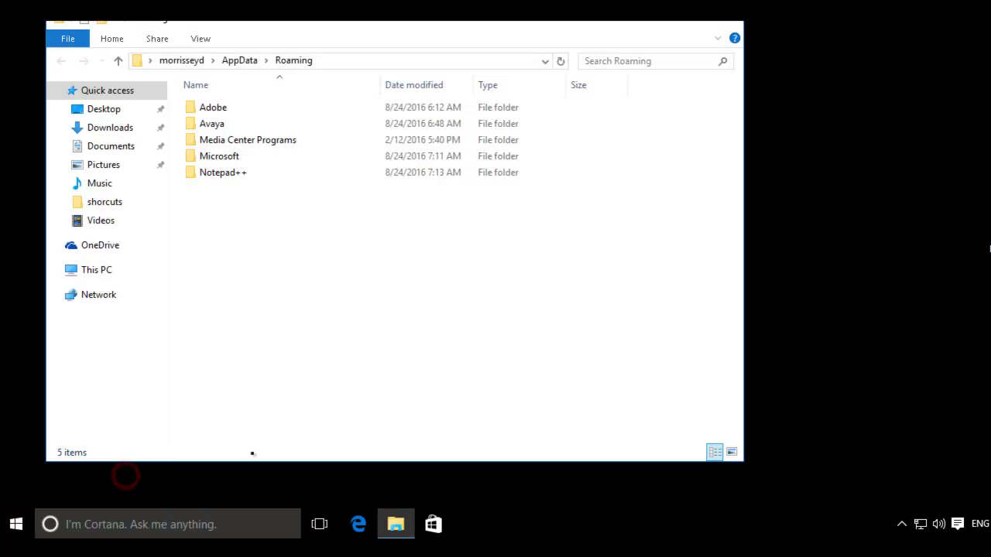
pyautogui.doubleClick(219, 127)
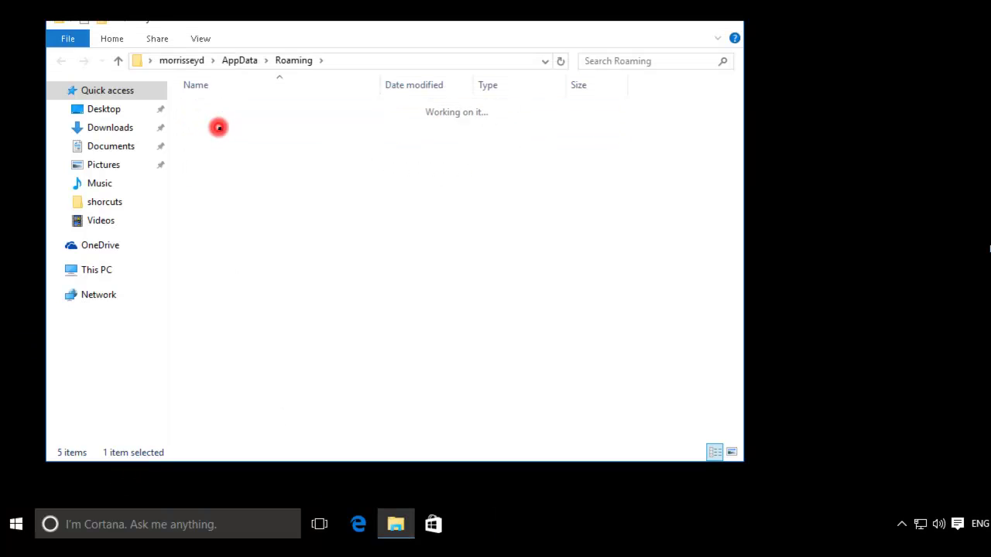
pyautogui.doubleClick(225, 108)
pyautogui.doubleClick(218, 108)
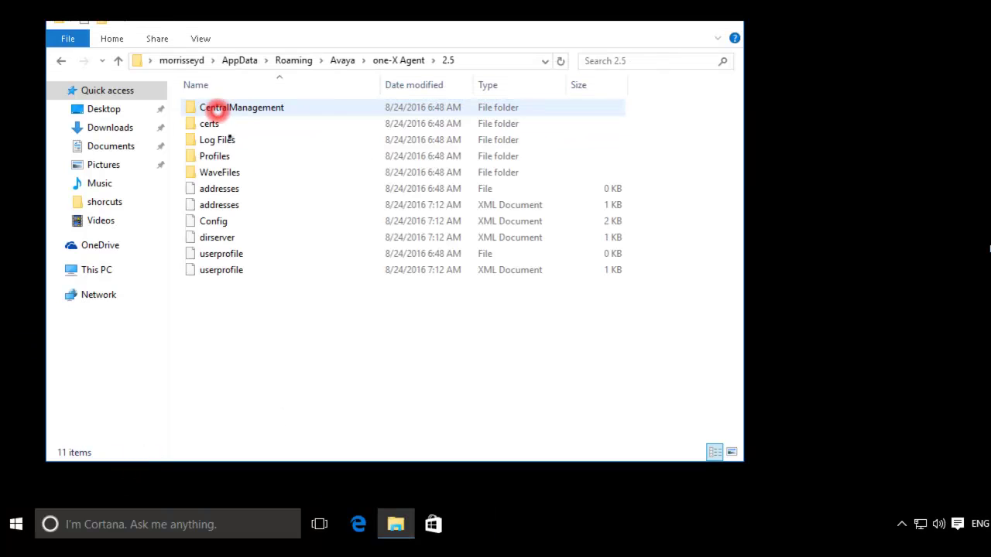
# Make a backup copy of the Config XML file in the same 2.5 folder
pyautogui.click(223, 222)
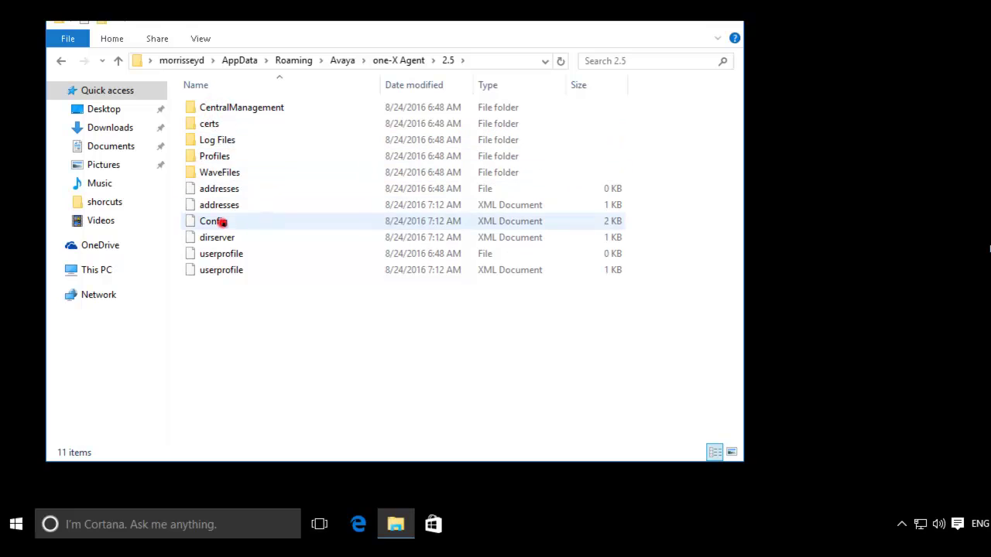
pyautogui.rightClick(222, 222)
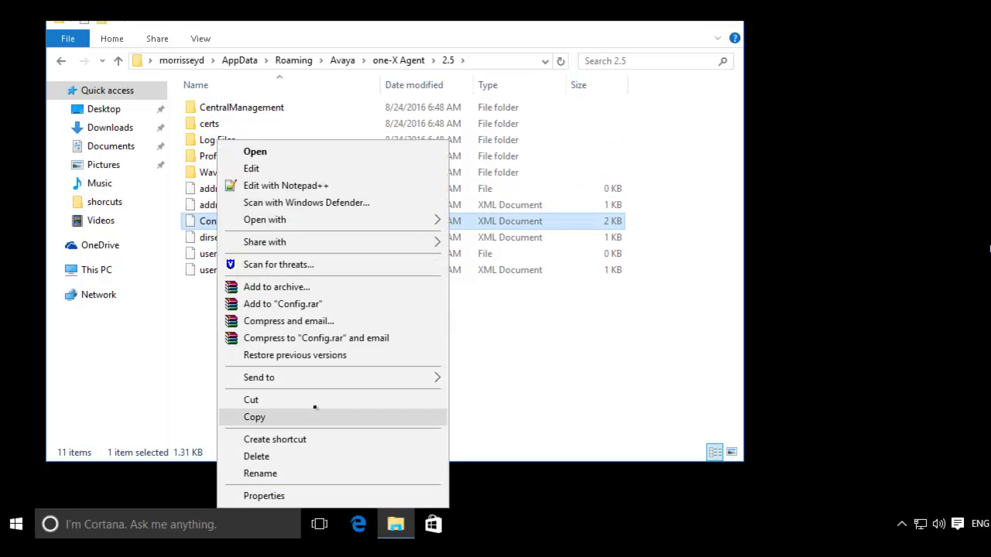
pyautogui.click(270, 418)
pyautogui.rightClick(267, 418)
pyautogui.click(297, 264)
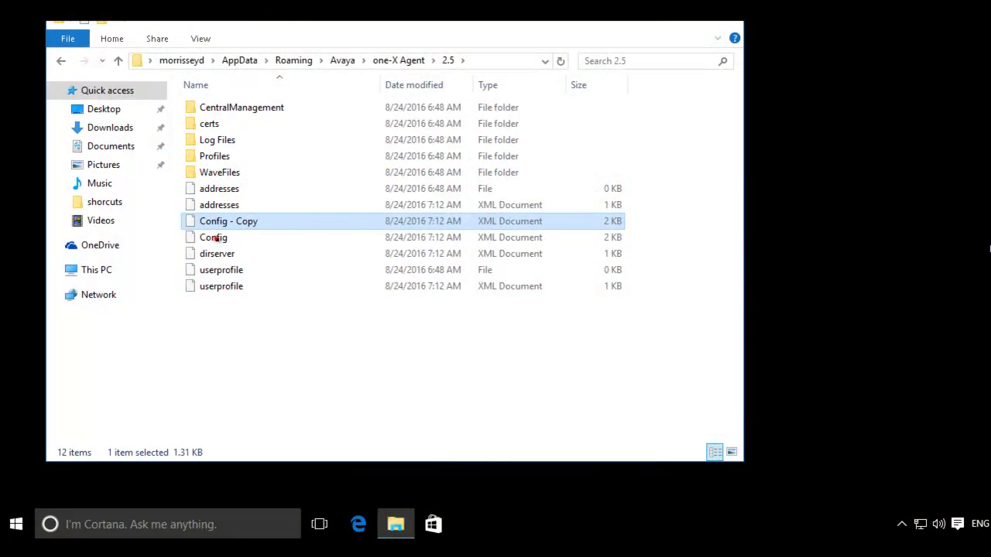
# Open the original Config XML file in Notepad++ and clear the desktop by moving its window aside and minimizing the folder window
pyautogui.rightClick(217, 239)
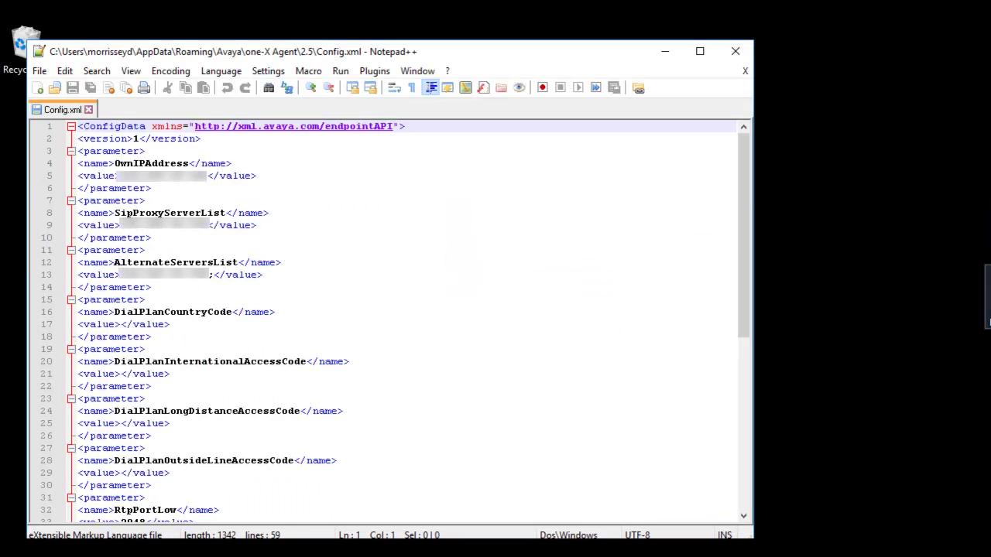
pyautogui.moveTo(422, 48)
pyautogui.mouseDown()
pyautogui.moveTo(564, 75)
pyautogui.moveTo(733, 55)
pyautogui.moveTo(654, 40)
pyautogui.mouseUp()
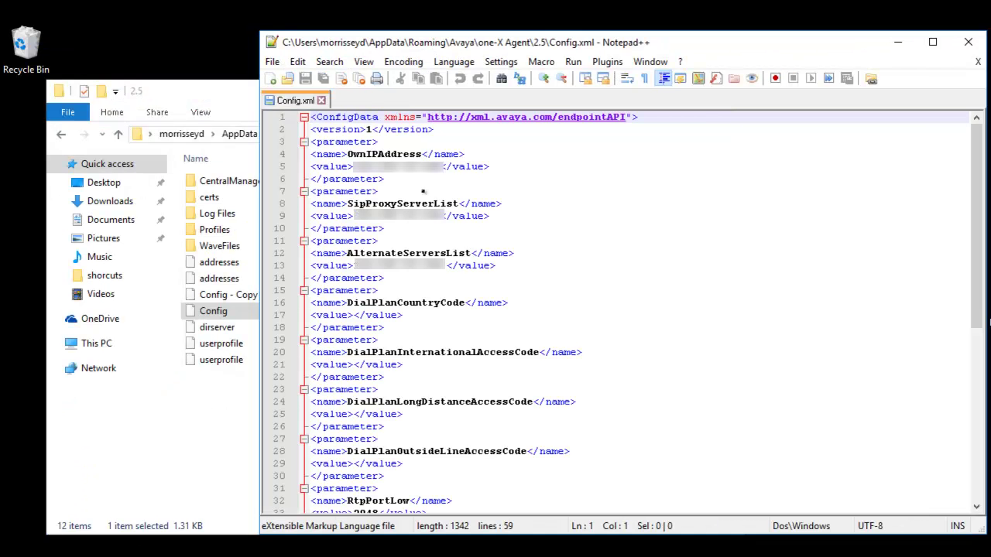
pyautogui.click(224, 90)
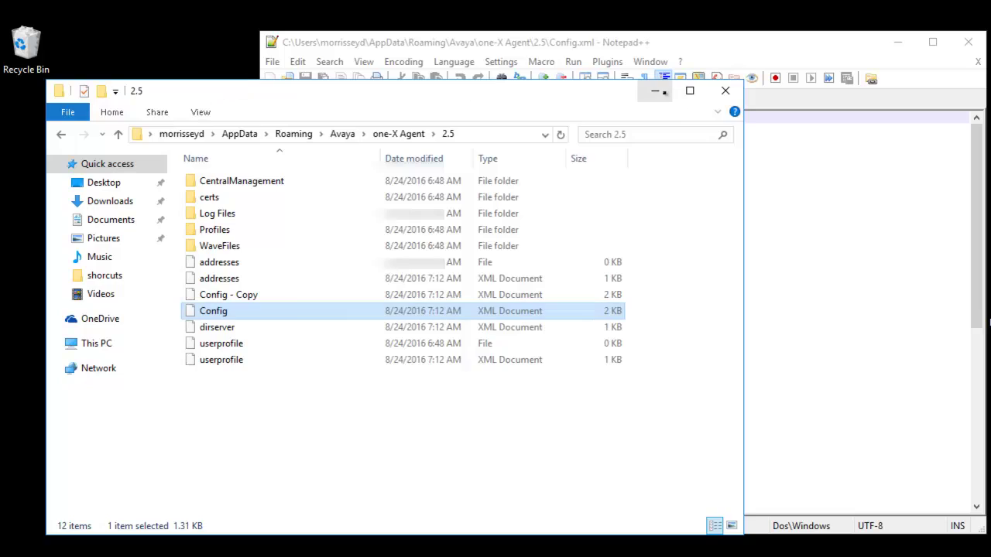
pyautogui.click(655, 90)
# Open Increase_logging from the desktop in Notepad++ and copy its LocalLogLevel and LogCategoryList parameter blocks, lines 1 to 8
pyautogui.rightClick(84, 206)
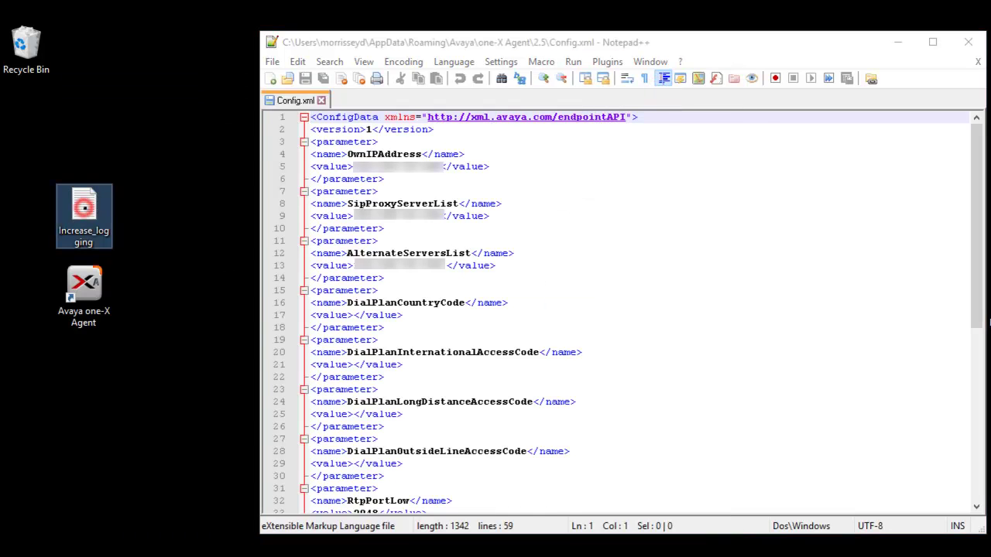
pyautogui.click(147, 236)
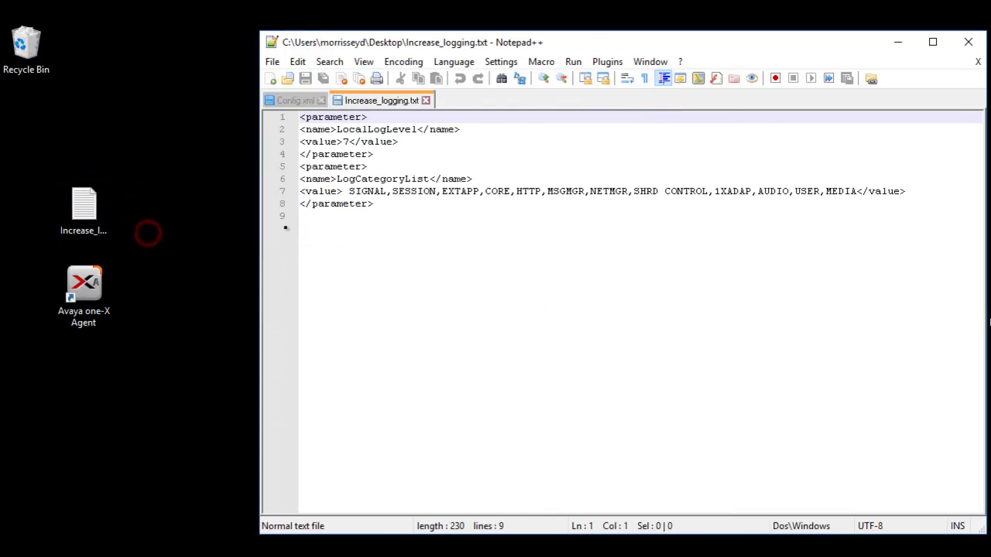
pyautogui.click(387, 206)
pyautogui.hotkey('shift', 'Up')
pyautogui.hotkey('shift', 'Up')
pyautogui.hotkey('shift', 'Up')
pyautogui.hotkey('shift', 'Up')
pyautogui.hotkey('shift', 'Up')
pyautogui.hotkey('shift', 'Home')
pyautogui.hotkey('shift', 'Up')
pyautogui.hotkey('shift', 'Up')
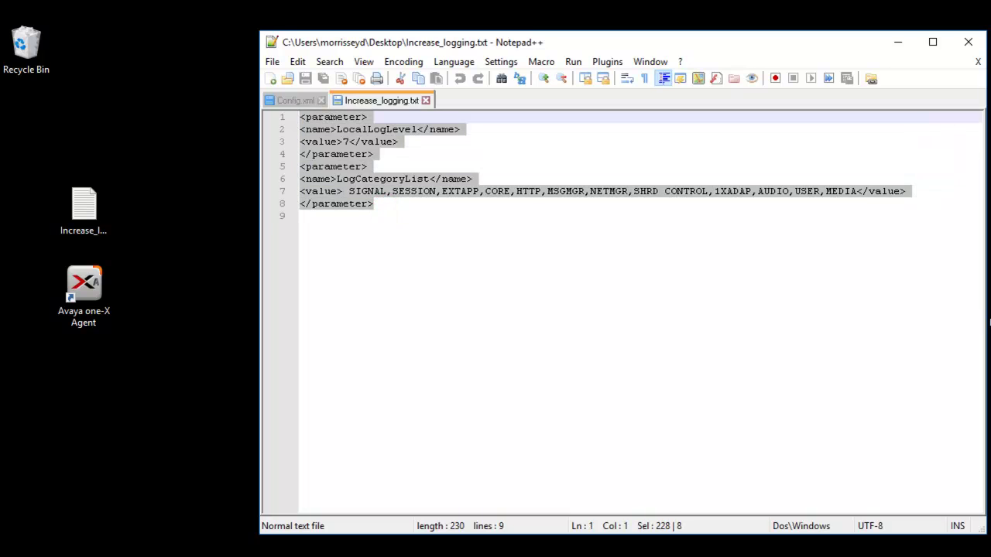
pyautogui.rightClick(336, 142)
pyautogui.click(374, 169)
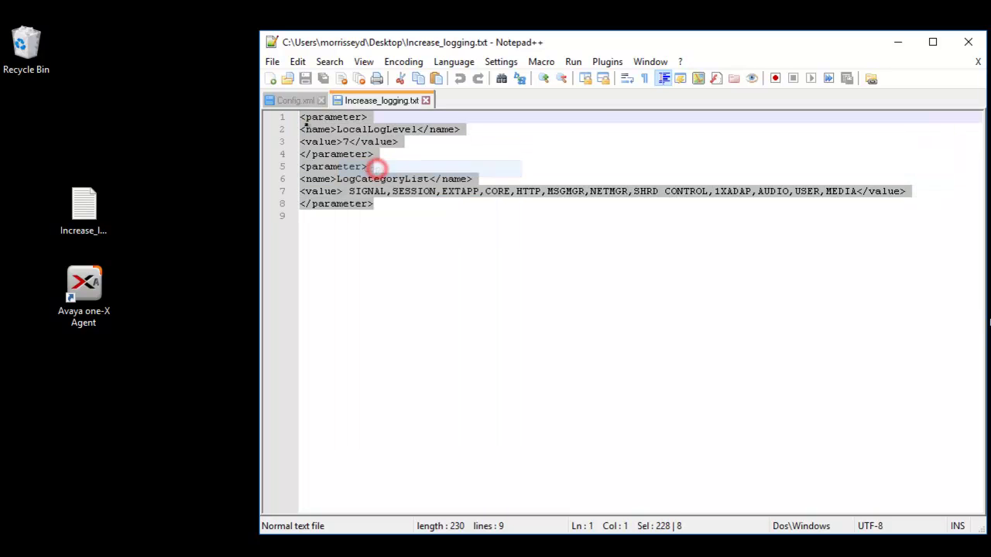
# Paste the copied parameter blocks into Config.xml on a new line directly after the AlternateServersList parameter block
pyautogui.click(294, 100)
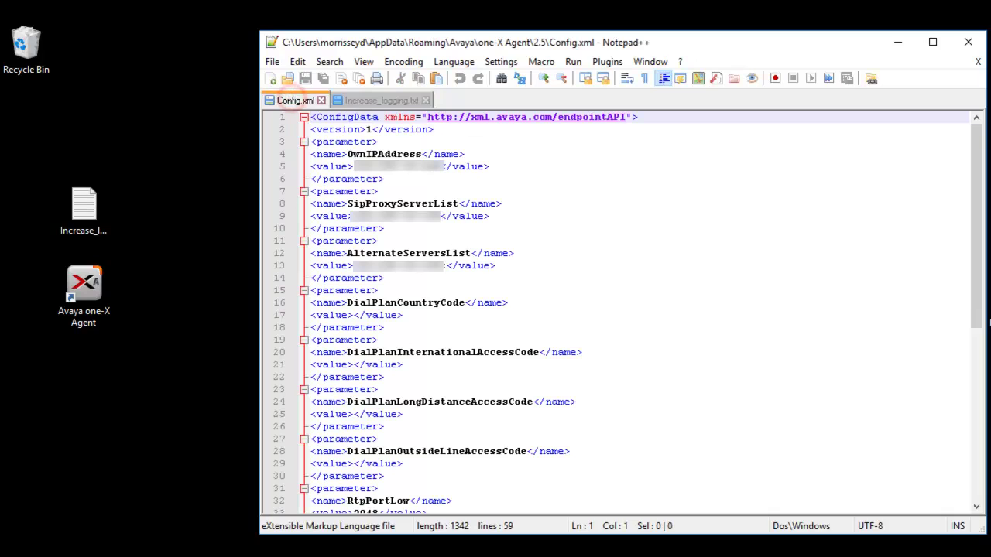
pyautogui.click(387, 277)
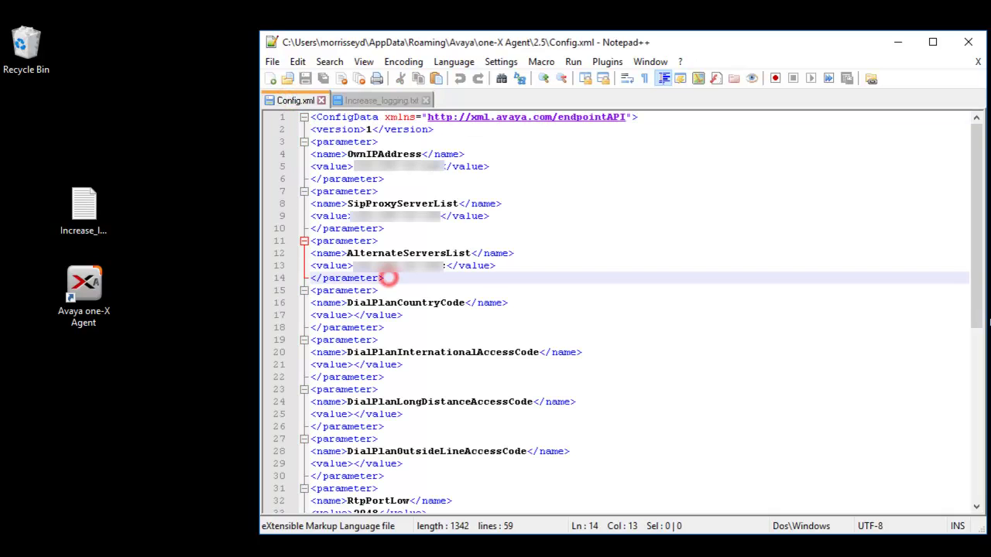
pyautogui.press('Return')
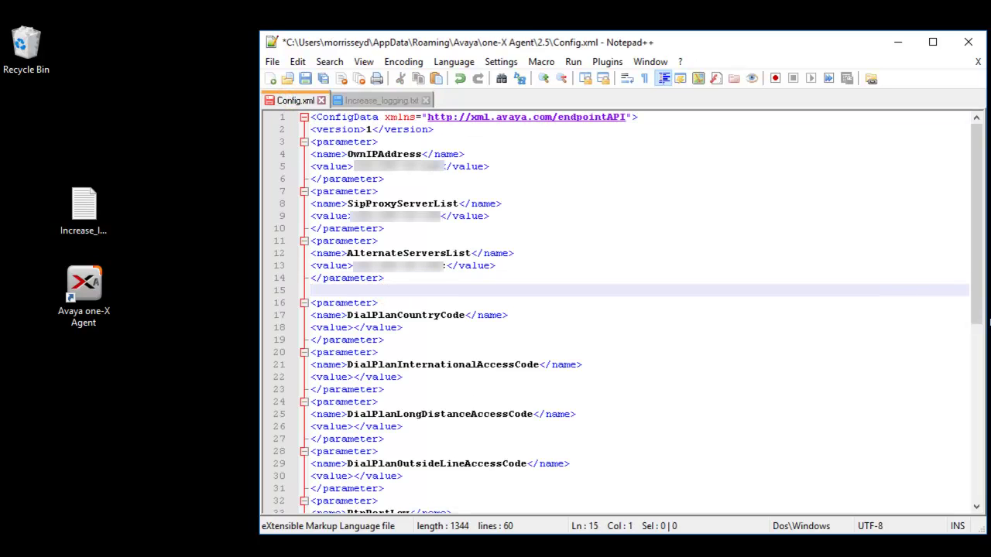
pyautogui.hotkey('ctrl', 'v')
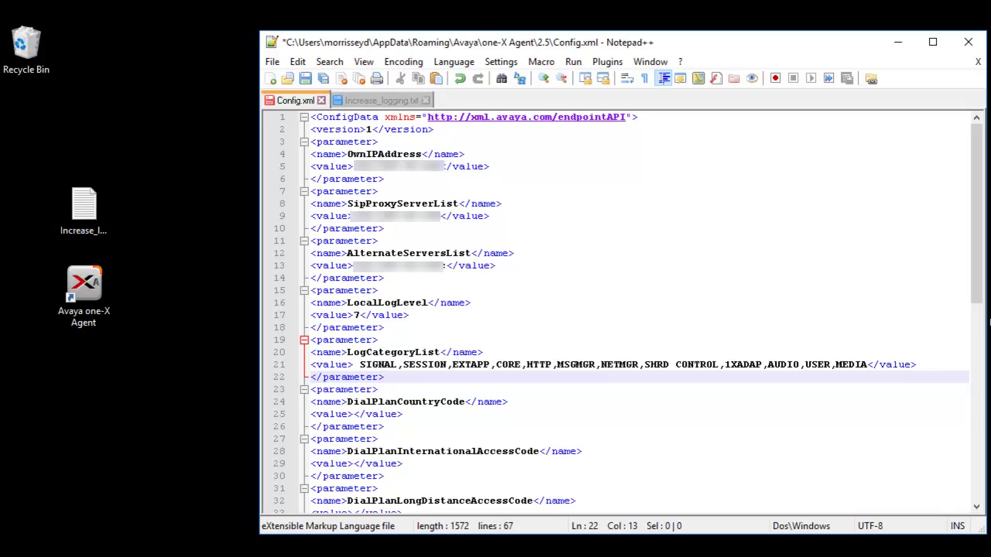
# Highlight the closing parameter tag of the AlternateServersList block to check the insertion point, and save Config.xml
pyautogui.click(385, 277)
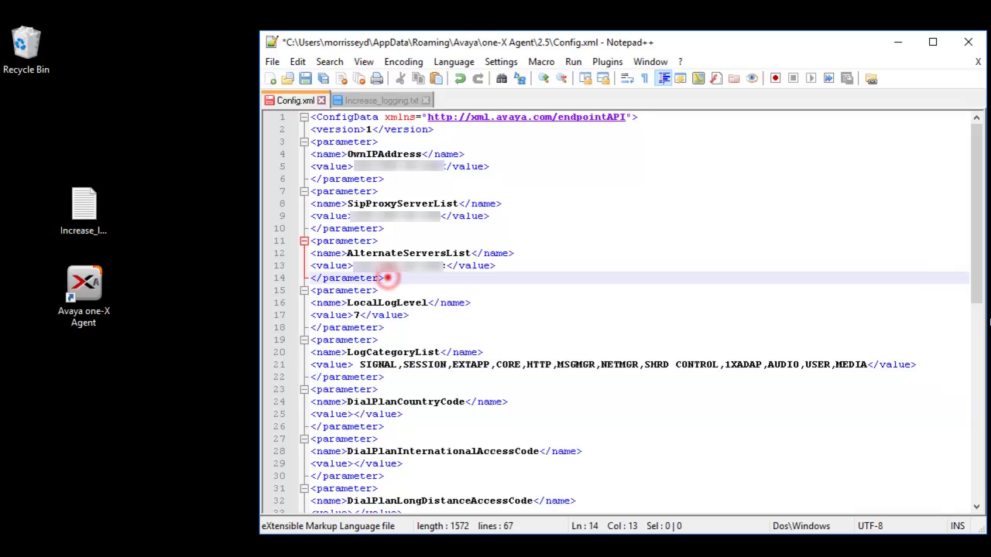
pyautogui.hotkey('ctrl', 'shift', 'Left')
pyautogui.hotkey('ctrl', 'shift', 'Left')
pyautogui.hotkey('ctrl', 'shift', 'Left')
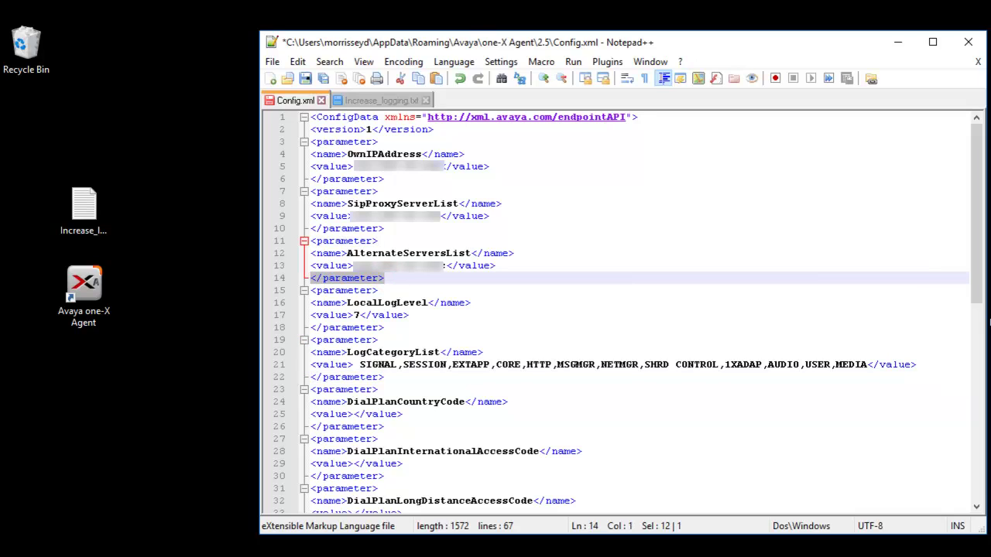
pyautogui.click(305, 78)
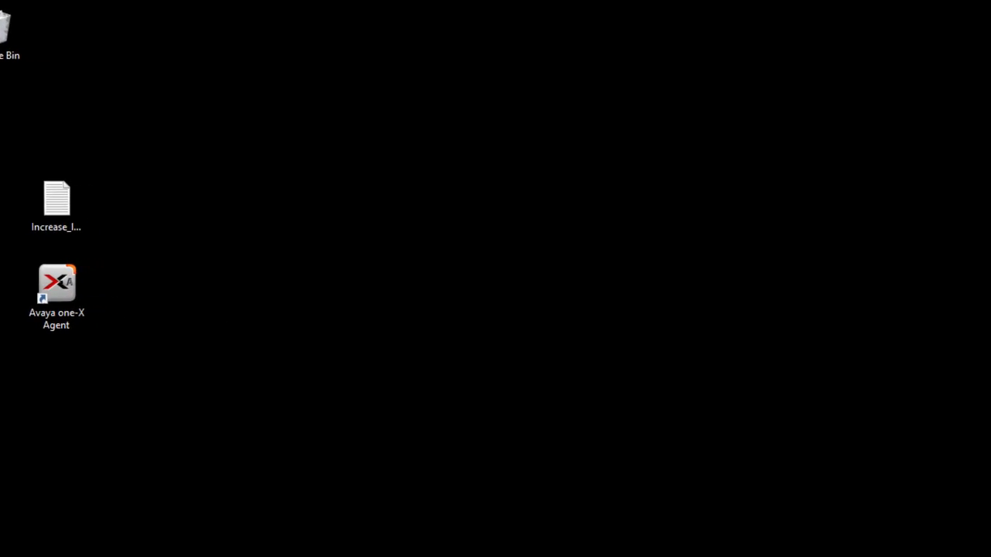
# Launch Avaya one-X Agent and open the Log Files folder inside its 2.5 folder in File Explorer
pyautogui.doubleClick(52, 291)
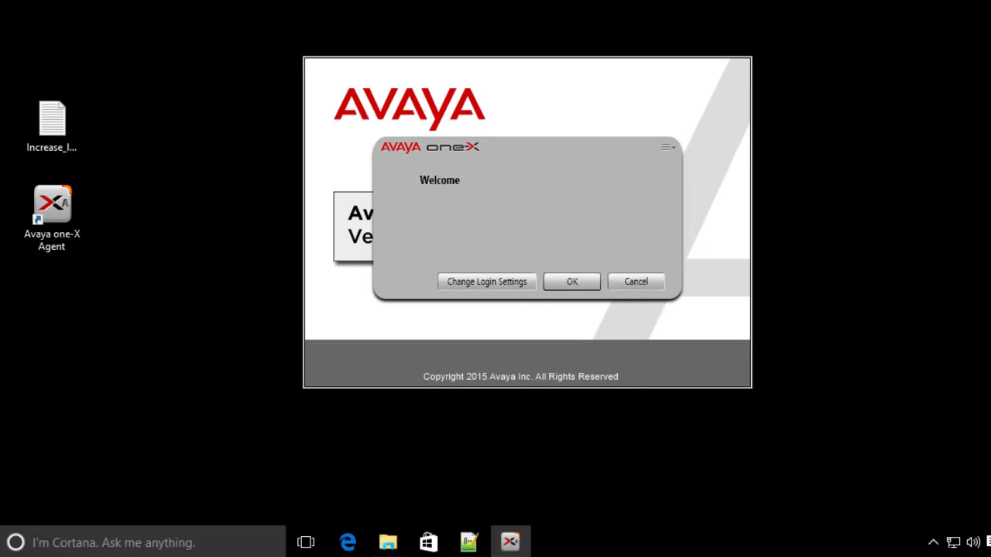
pyautogui.click(388, 541)
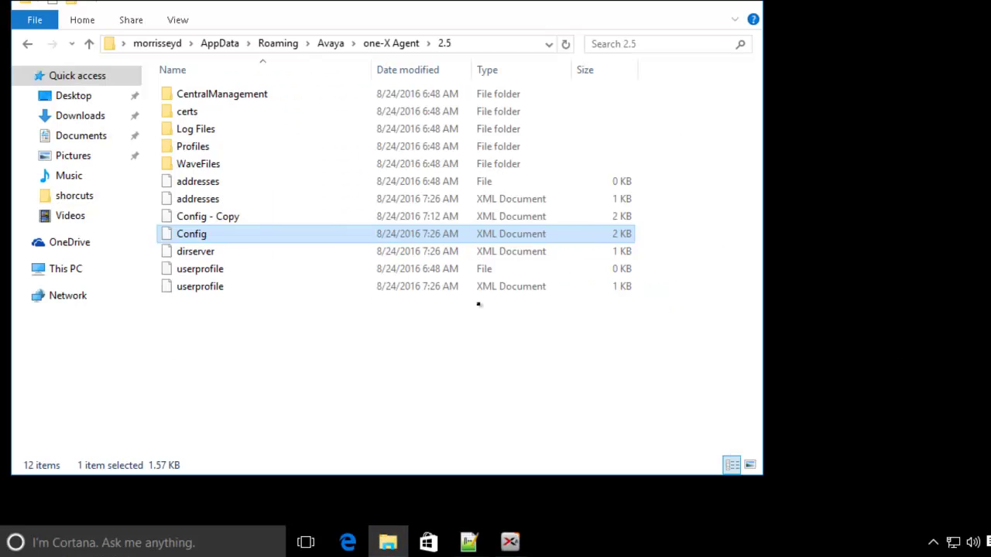
pyautogui.doubleClick(203, 127)
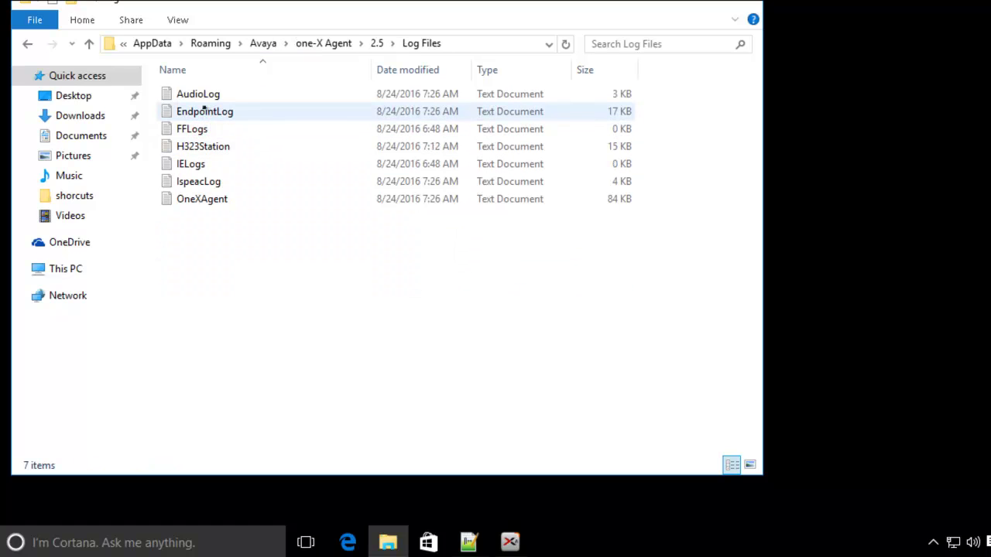
# Open the EndpointLog text file in Notepad++ and accept reloading the externally modified Config.xml
pyautogui.click(195, 111)
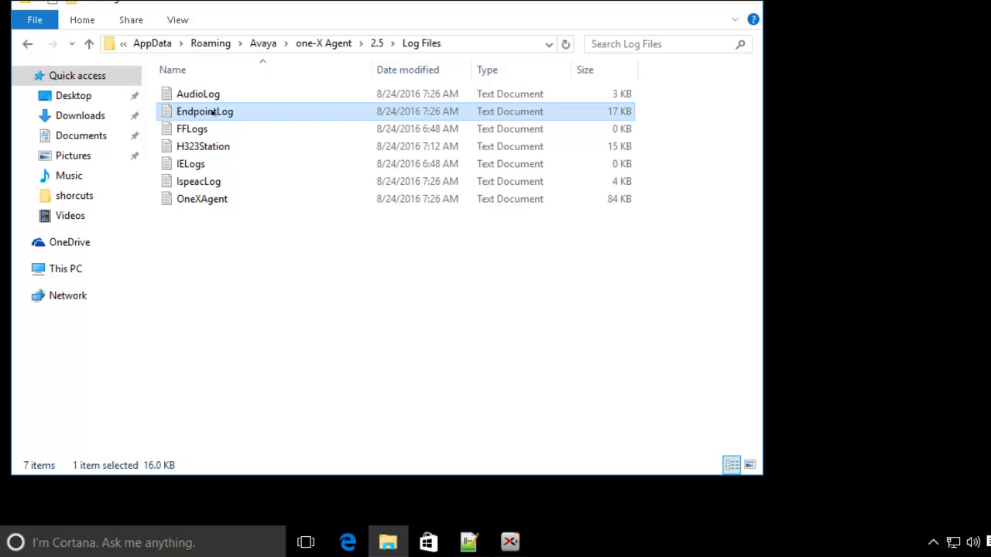
pyautogui.rightClick(213, 113)
pyautogui.click(279, 151)
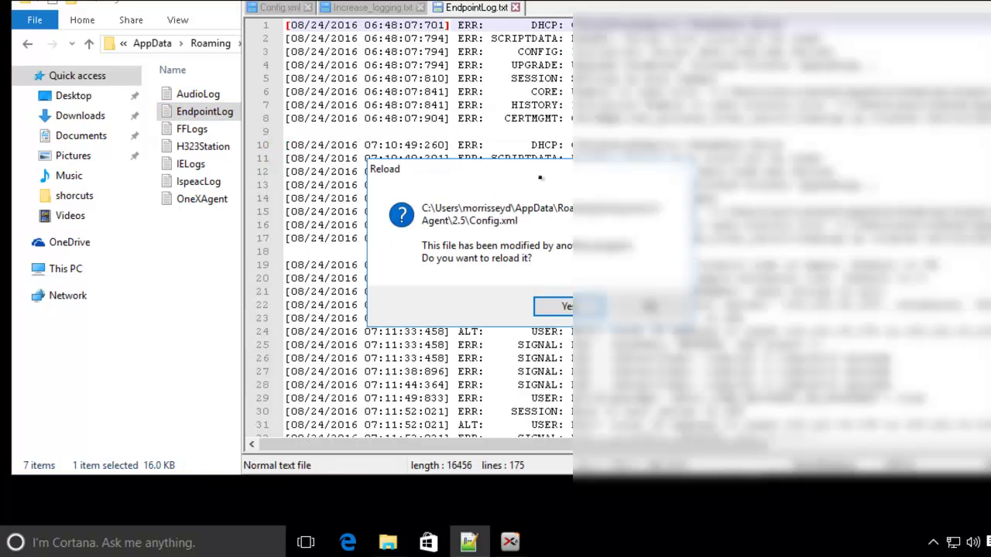
pyautogui.click(577, 307)
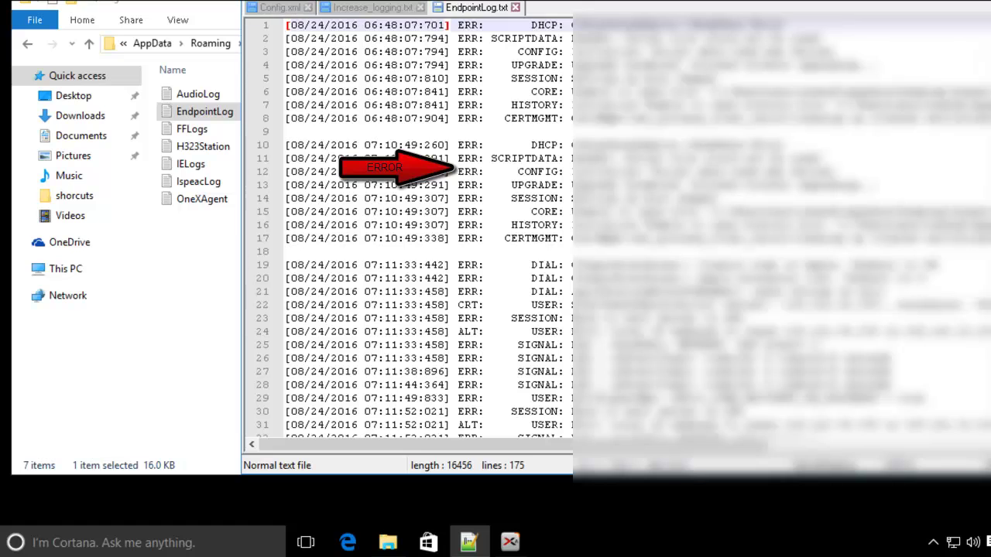
# Examine the severity tags in EndpointLog, comparing the earlier ERR entries with the DBG and DBH entries from 07:26
pyautogui.moveTo(317, 145); pyautogui.dragTo(697, 226)
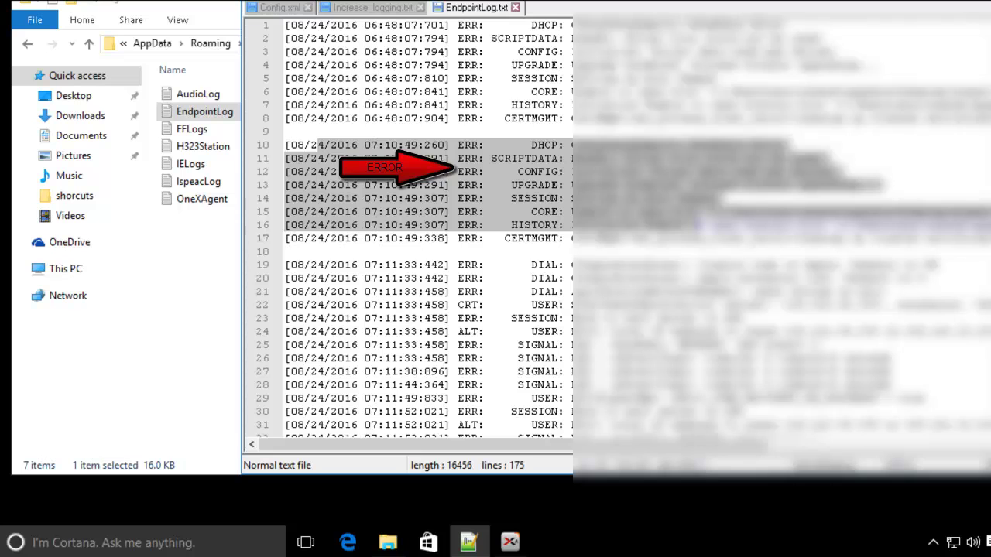
pyautogui.scroll(-15, 409, 233)
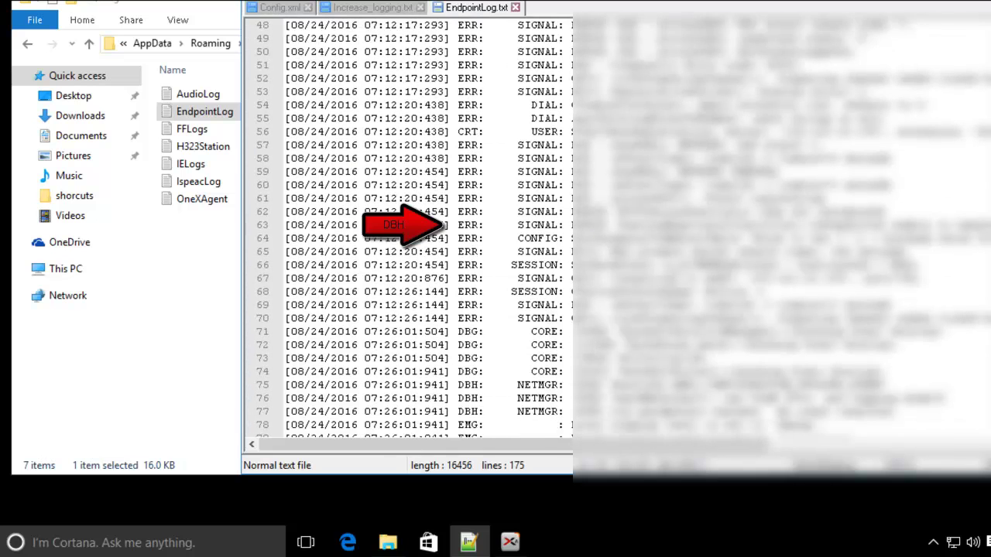
pyautogui.scroll(-4, 409, 232)
pyautogui.doubleClick(470, 225)
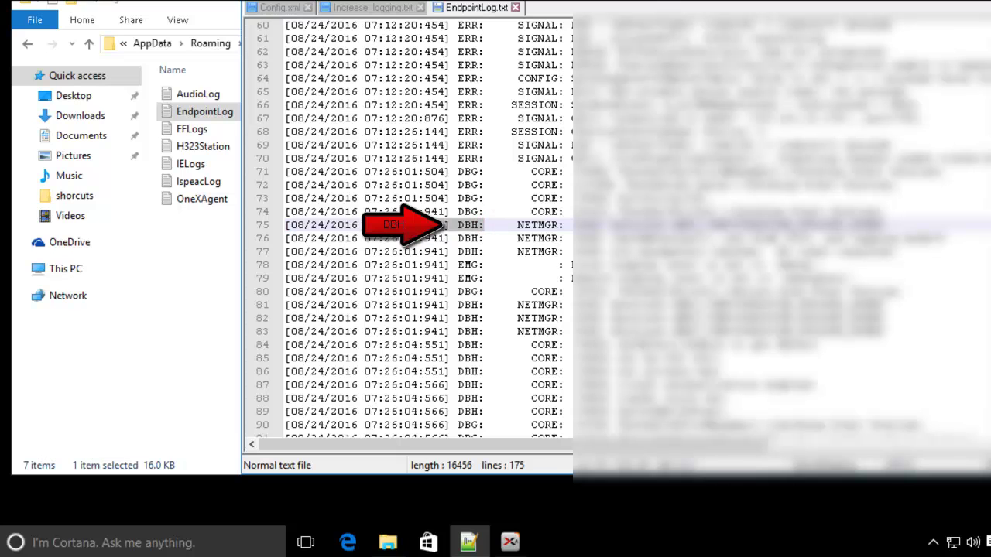
pyautogui.scroll(-20, 408, 232)
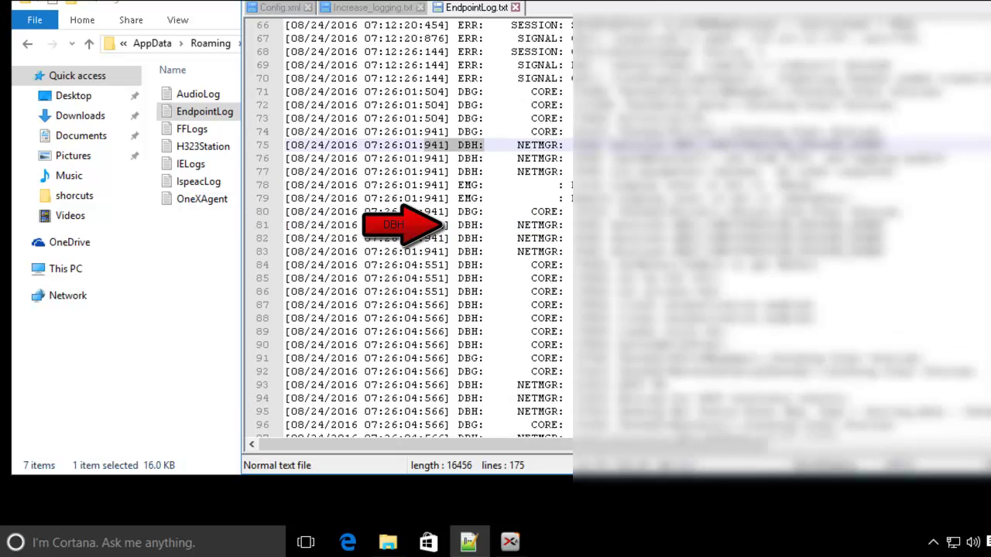
pyautogui.scroll(-2, 409, 232)
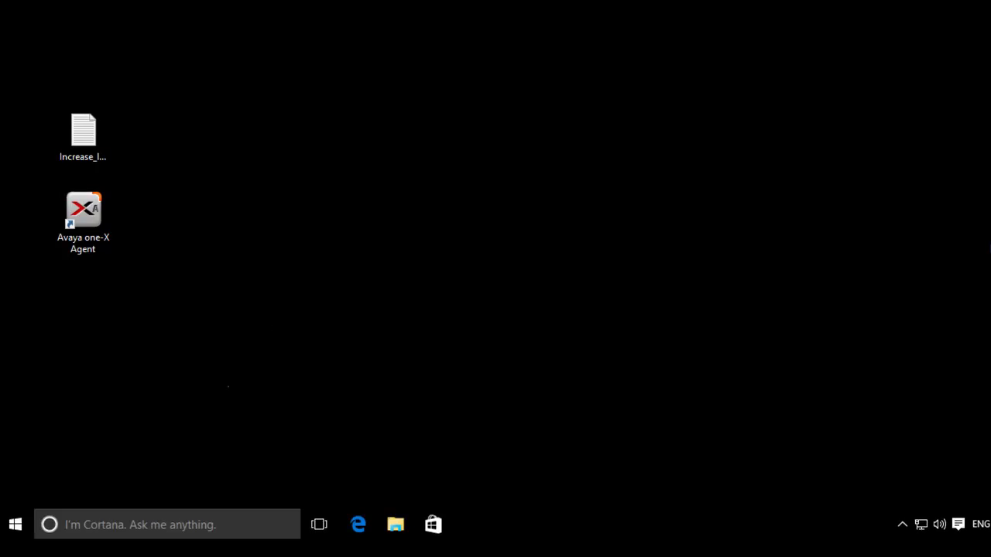
# Open the Avaya one-X Agent folder inside Program Files (x86)\Avaya on the C: drive in File Explorer
pyautogui.click(395, 524)
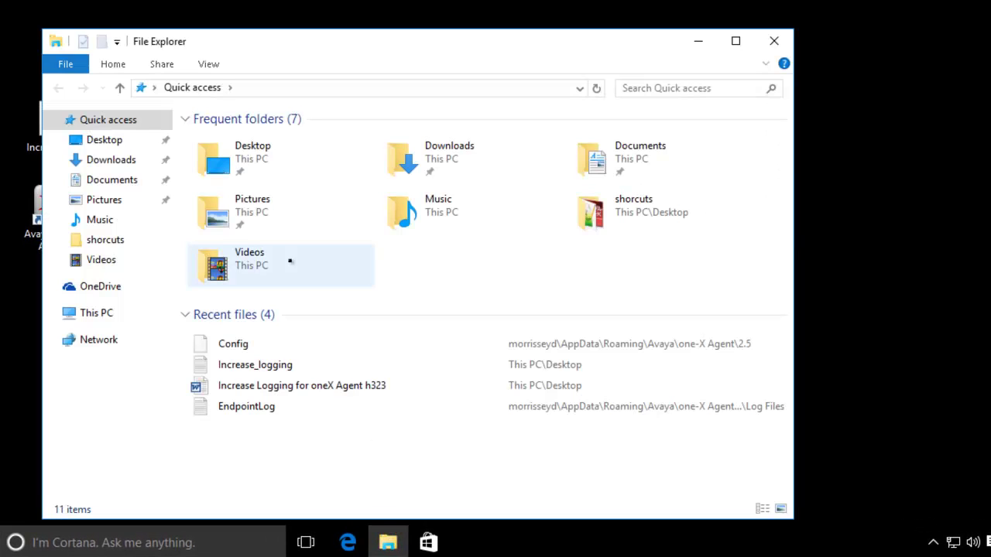
pyautogui.click(97, 313)
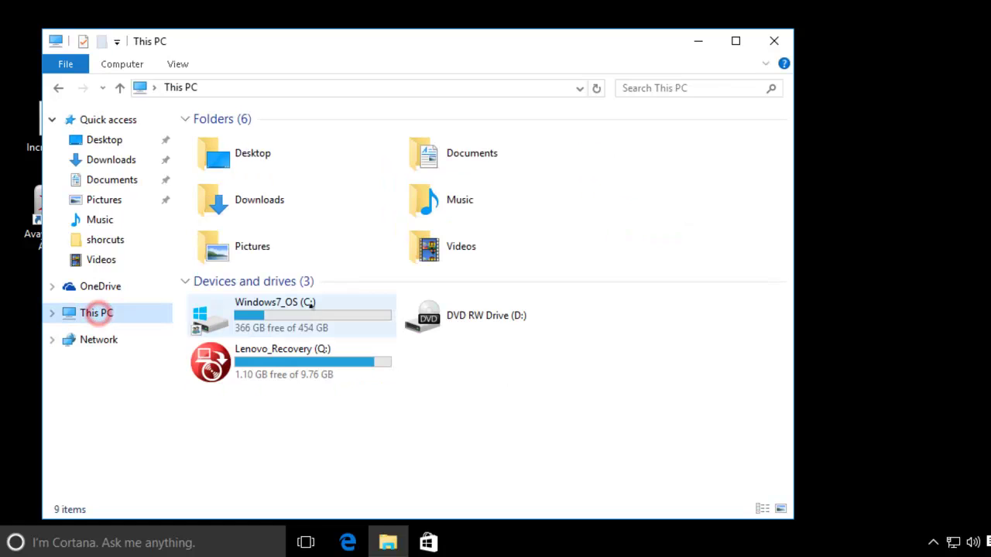
pyautogui.doubleClick(275, 325)
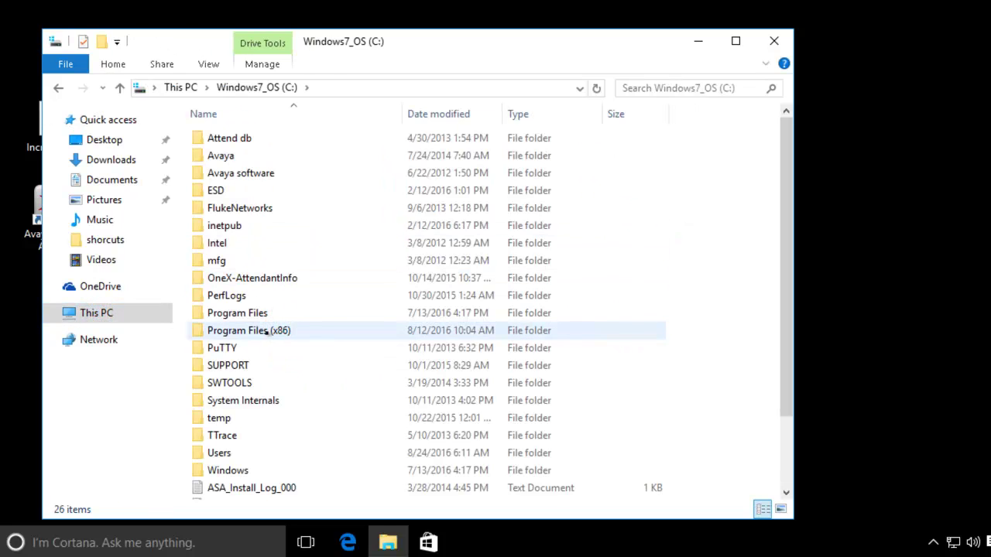
pyautogui.doubleClick(264, 329)
pyautogui.doubleClick(244, 156)
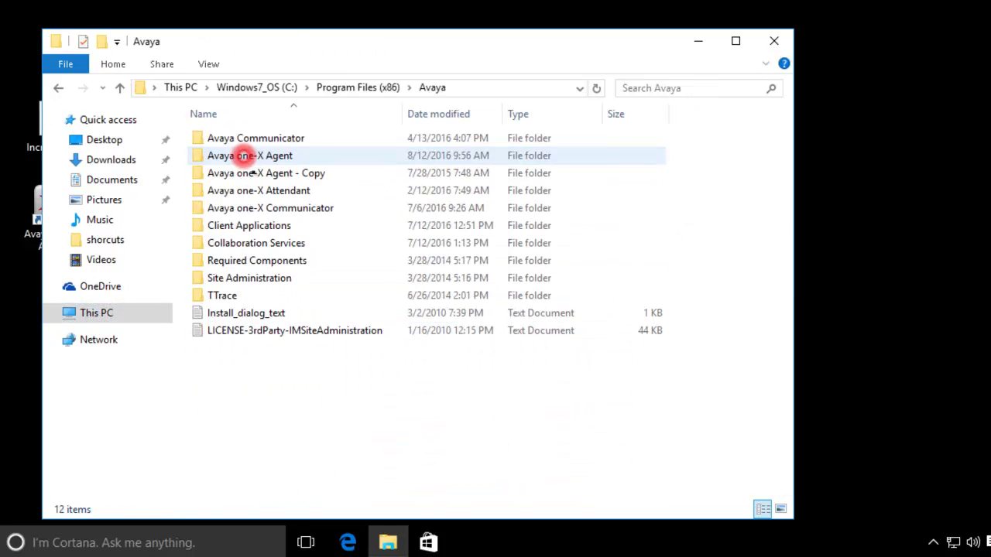
pyautogui.doubleClick(275, 155)
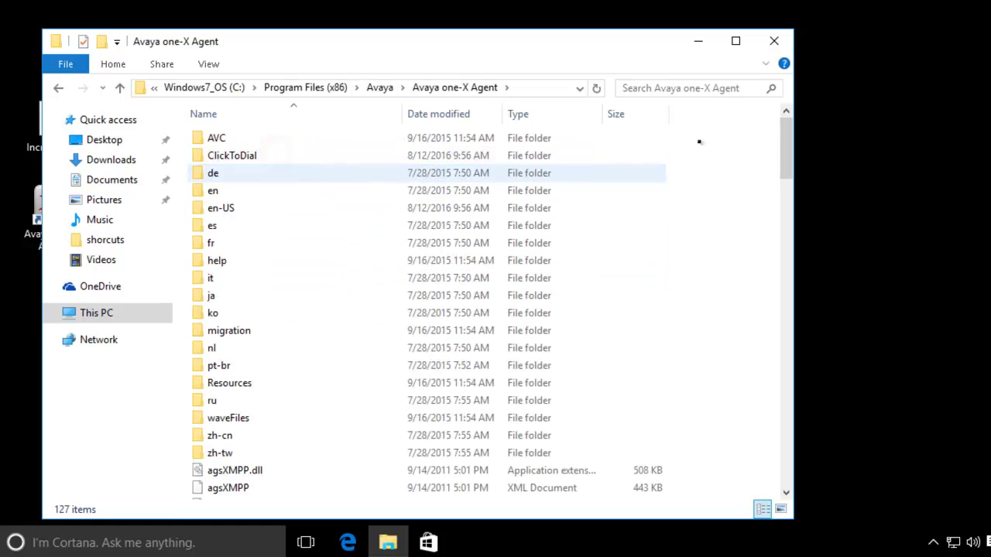
# Run OneXAgentTroubleShooter from the Avaya one-X Agent folder as administrator and allow it to make changes
pyautogui.click(786, 149)
pyautogui.moveTo(786, 148); pyautogui.dragTo(787, 341)
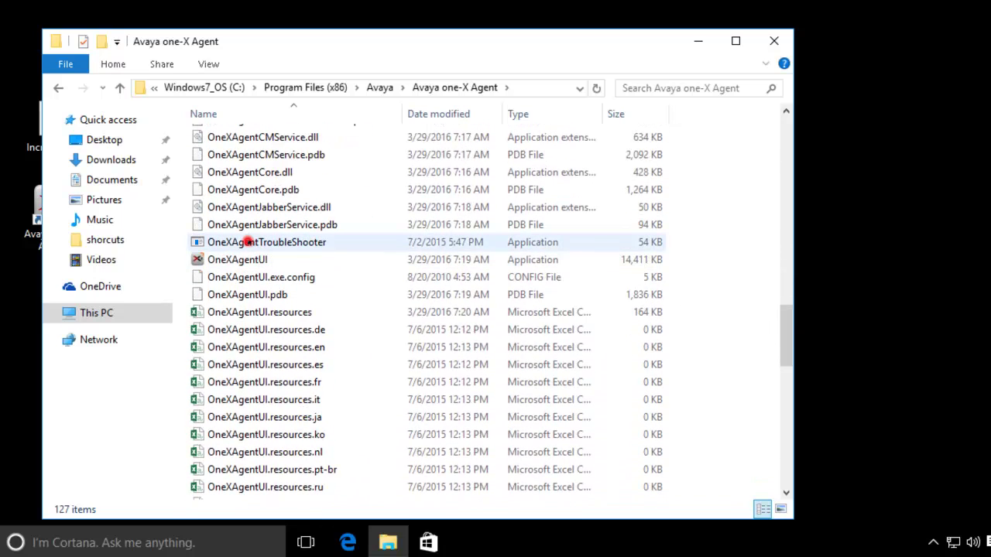
pyautogui.click(250, 241)
pyautogui.rightClick(250, 242)
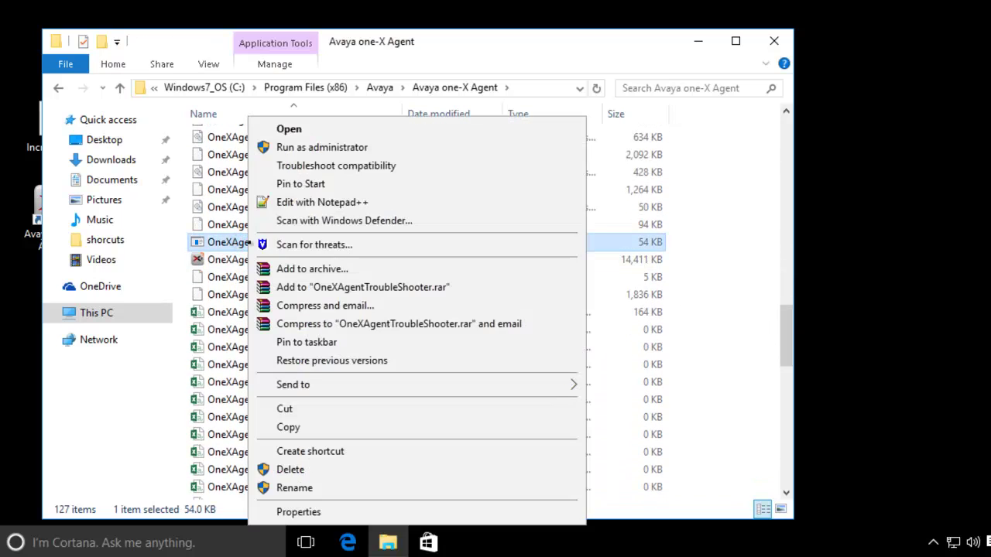
pyautogui.click(281, 145)
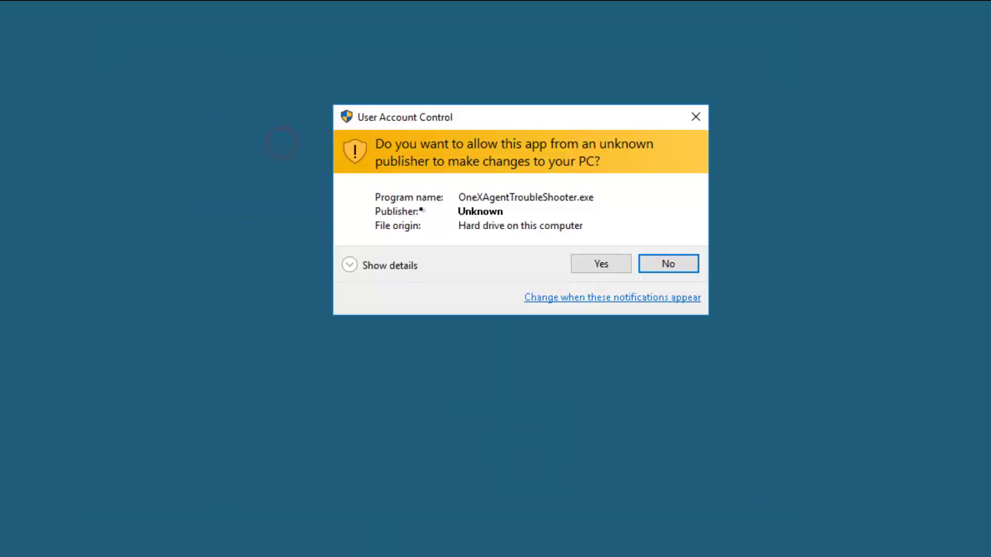
pyautogui.click(597, 263)
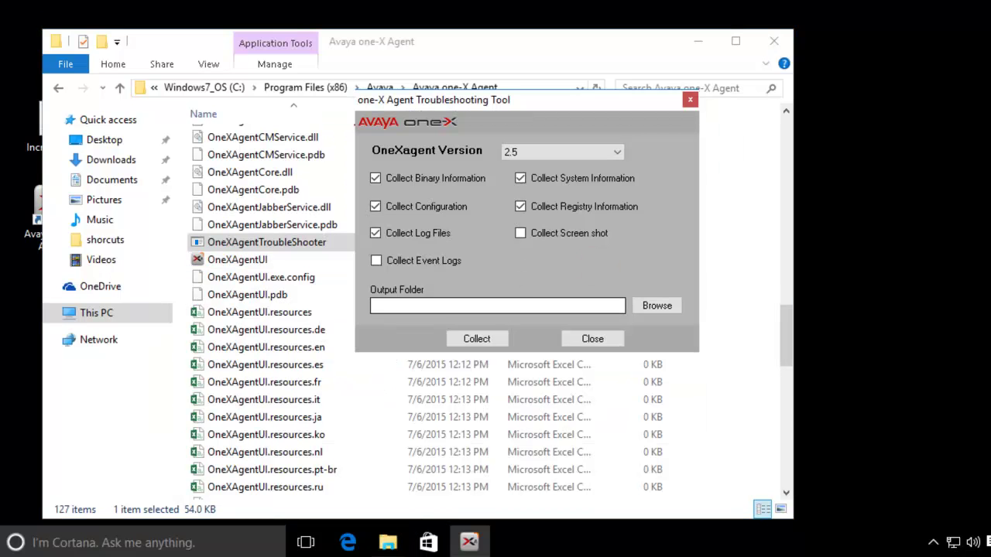
# Set the troubleshooting tool's output folder to the user's Desktop and collect the version 2.5 logs and information
pyautogui.click(643, 306)
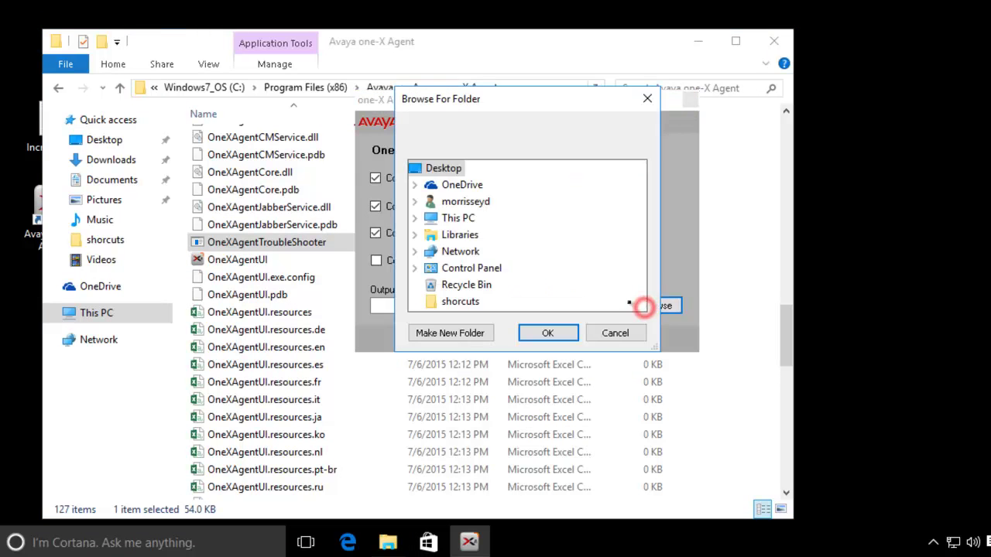
pyautogui.doubleClick(466, 201)
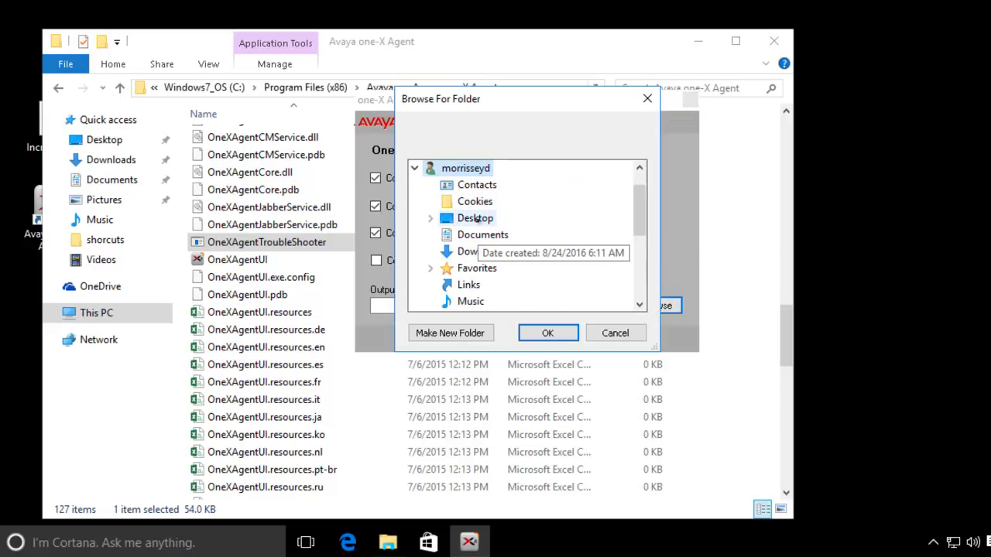
pyautogui.doubleClick(472, 217)
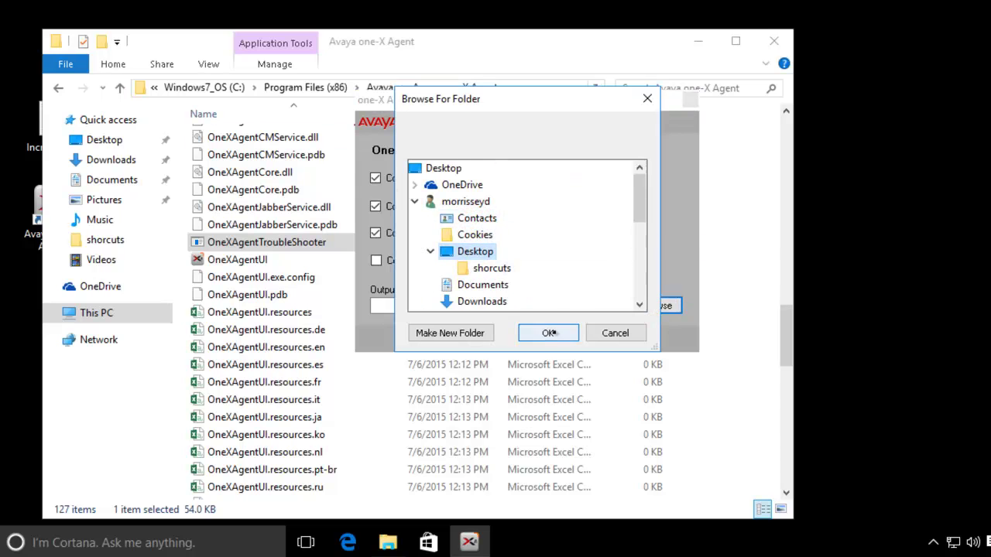
pyautogui.click(549, 333)
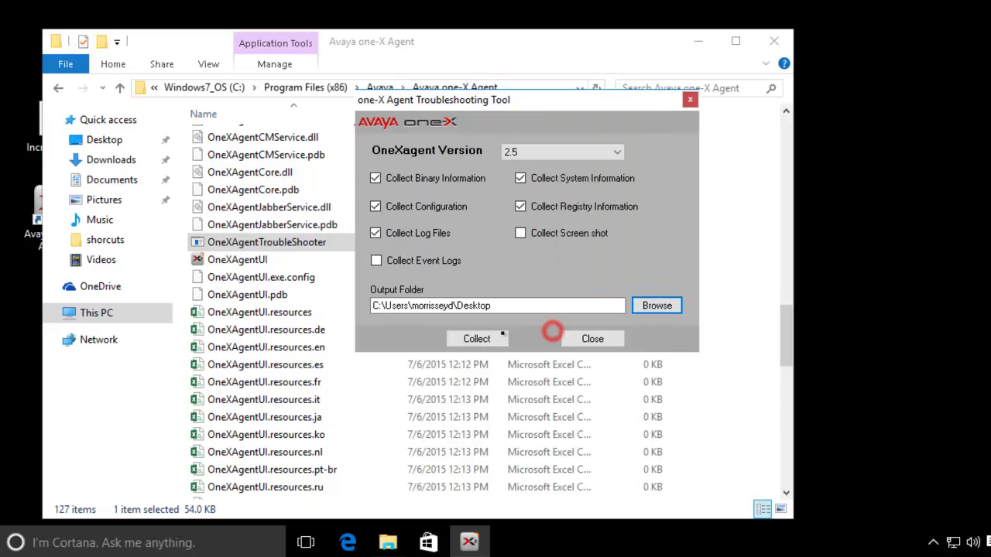
pyautogui.click(476, 337)
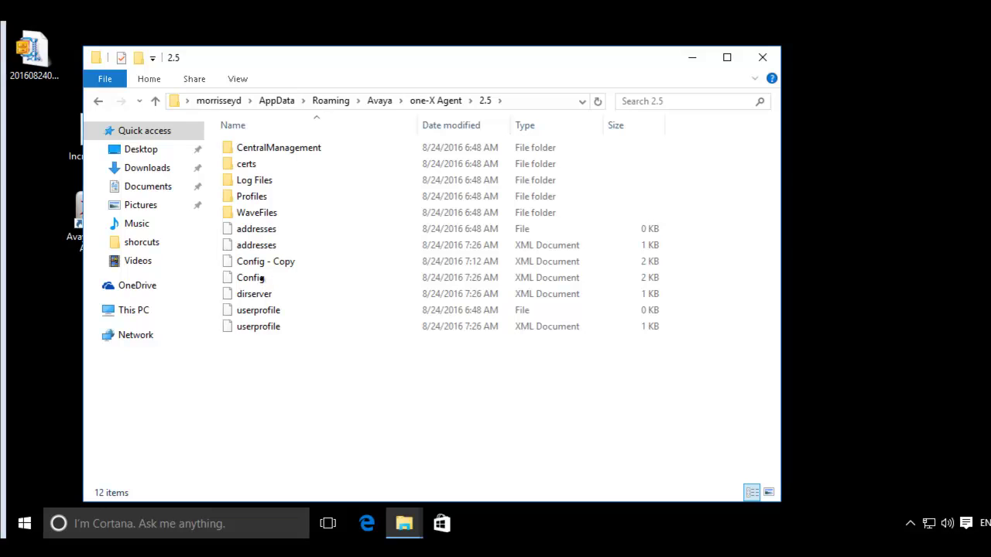
# Delete the modified Config XML file from the one-X Agent 2.5 folder
pyautogui.click(260, 279)
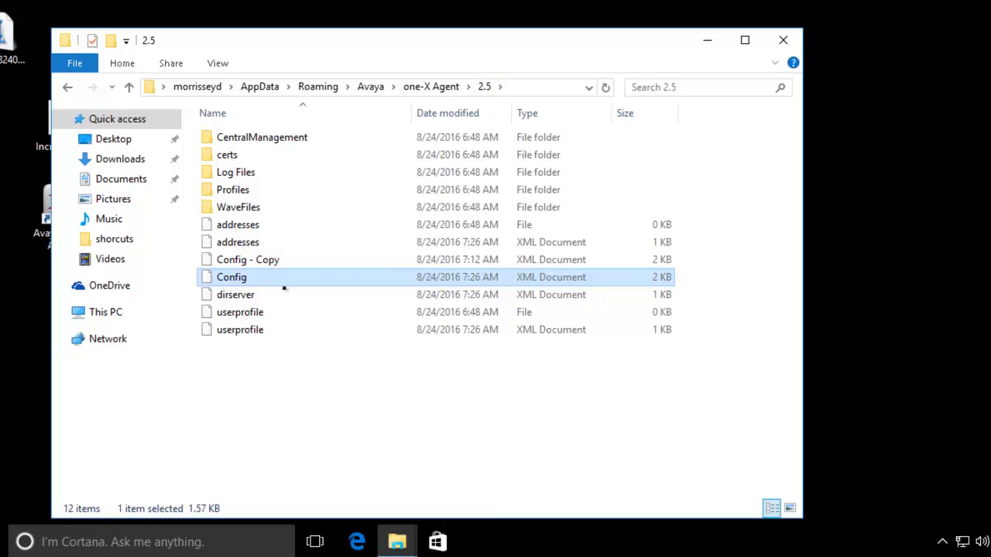
pyautogui.rightClick(245, 278)
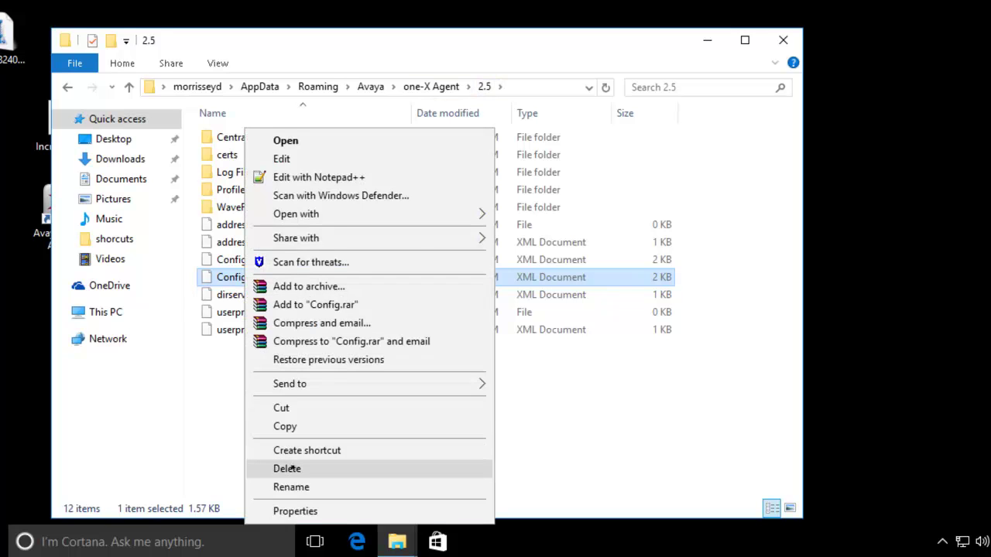
pyautogui.click(287, 468)
# Rename the backup file "Config - Copy" as Config to restore the original configuration
pyautogui.click(232, 259)
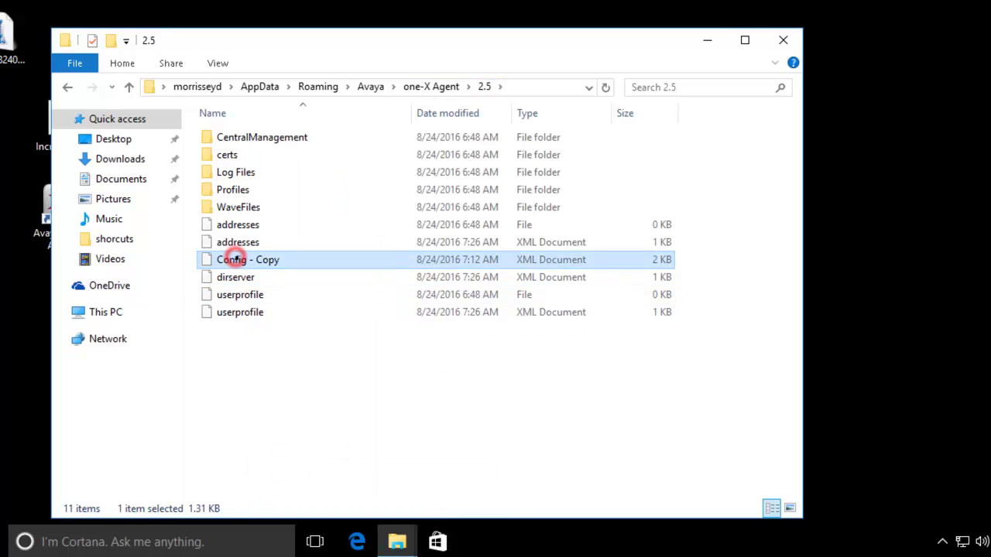
pyautogui.rightClick(235, 261)
pyautogui.click(310, 487)
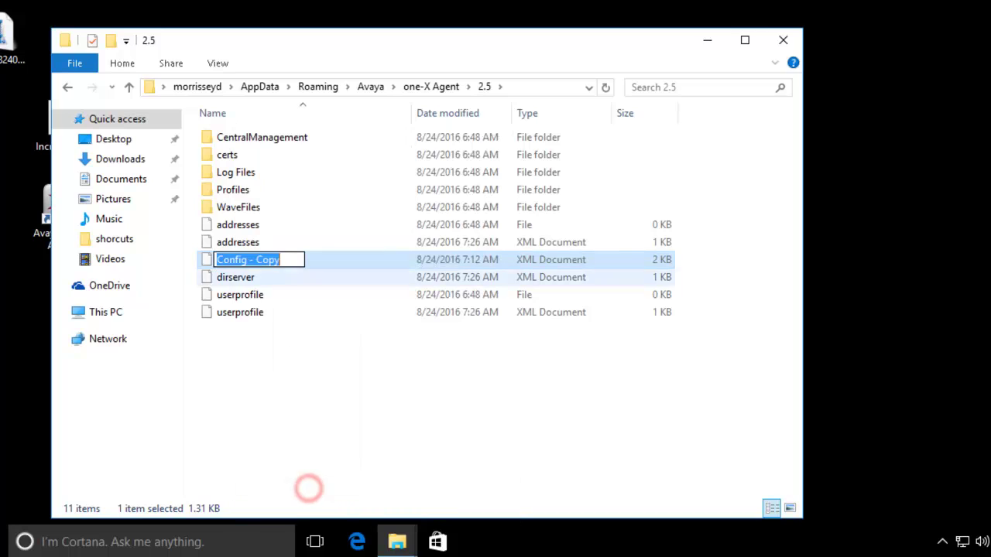
pyautogui.click(255, 259)
pyautogui.click(237, 259)
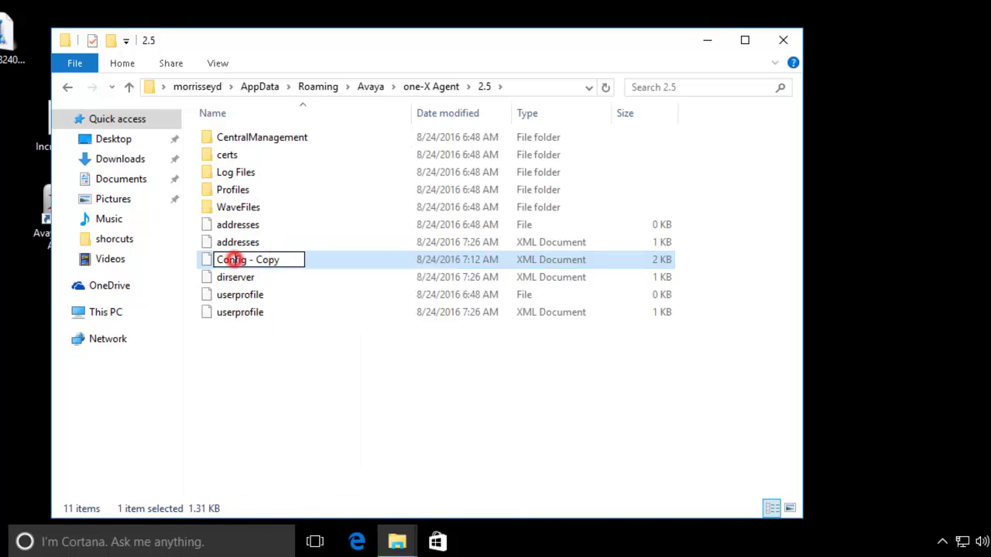
pyautogui.moveTo(246, 259); pyautogui.dragTo(354, 270)
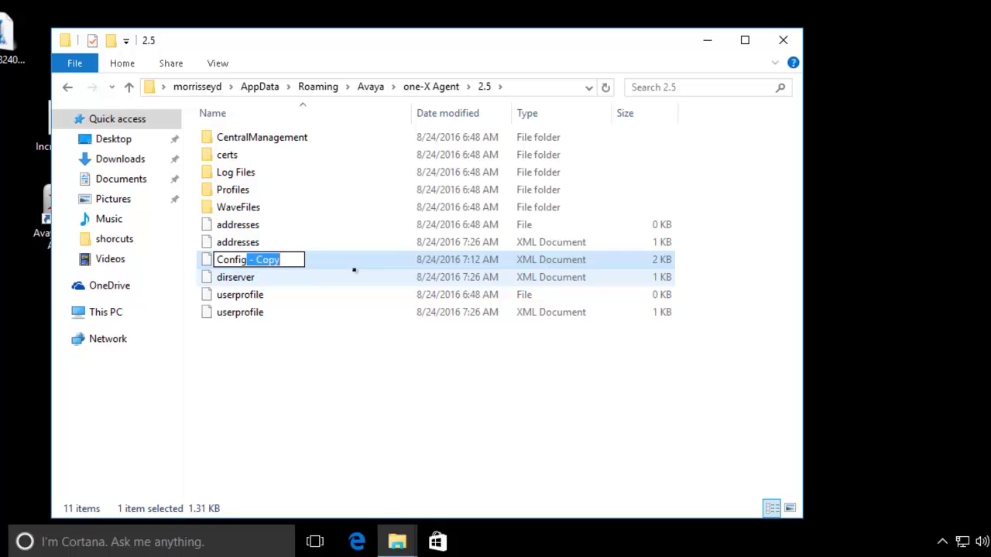
pyautogui.press('BackSpace')
pyautogui.press('Return')
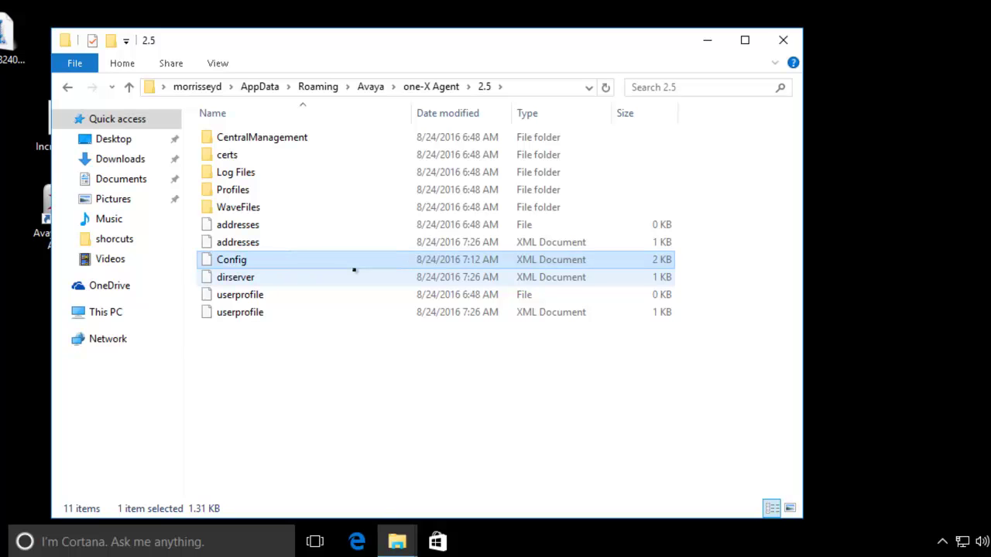